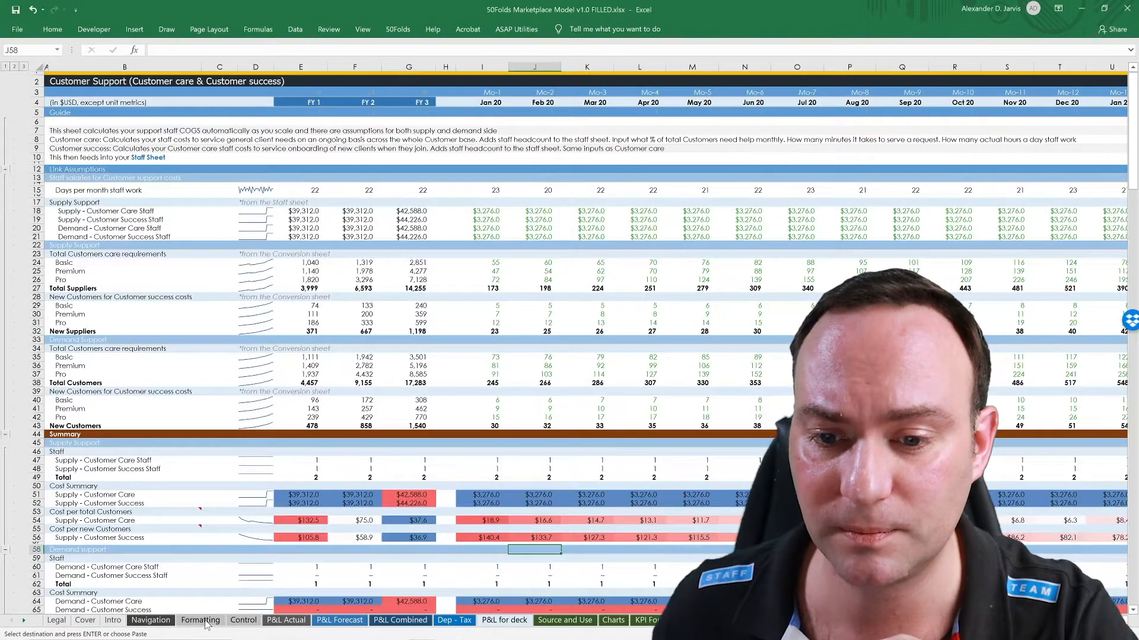
# On the Control sheet, try Support Staff for D and S as 2. Off and set it back to 1. On.
pyautogui.click(202, 620)
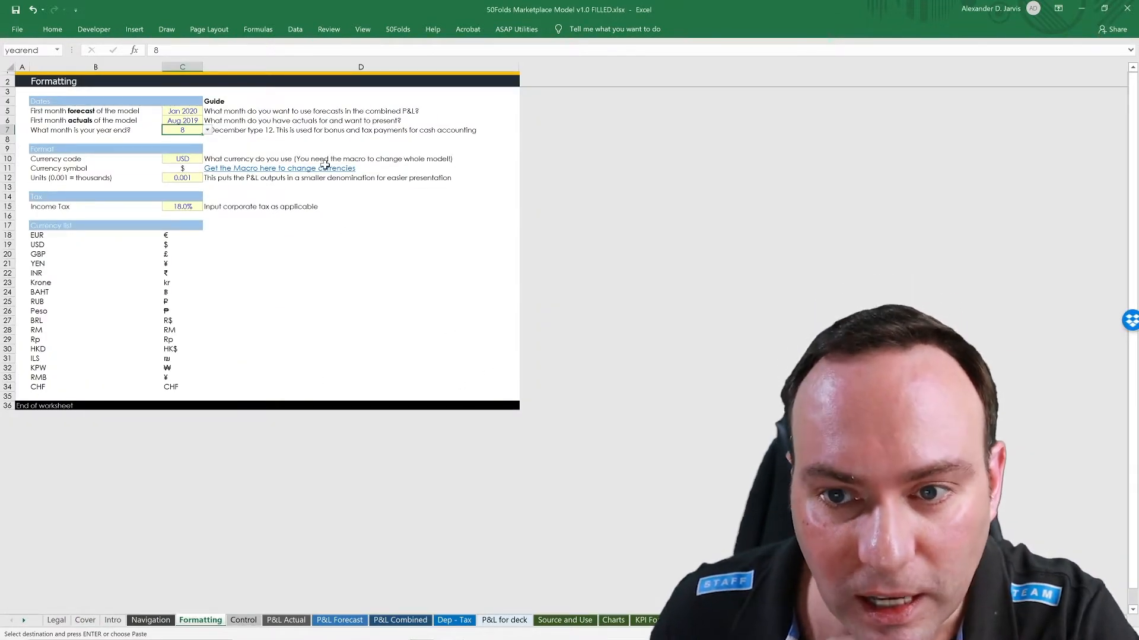
pyautogui.hotkey('ctrl', 'pagedown')
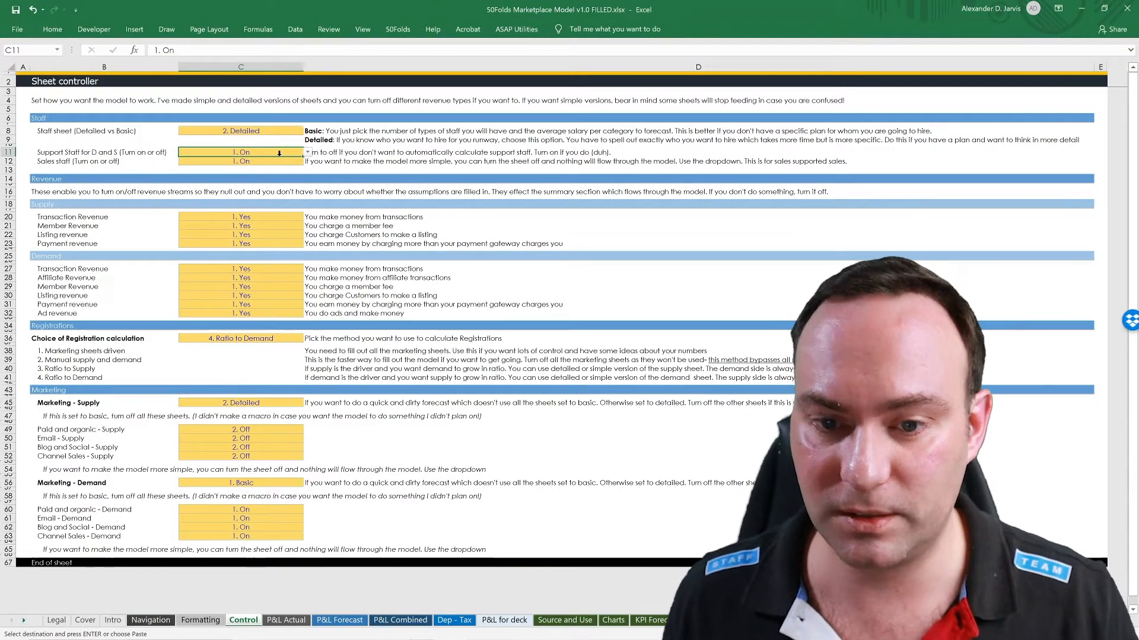
pyautogui.write('2. Off')
pyautogui.press('Down')
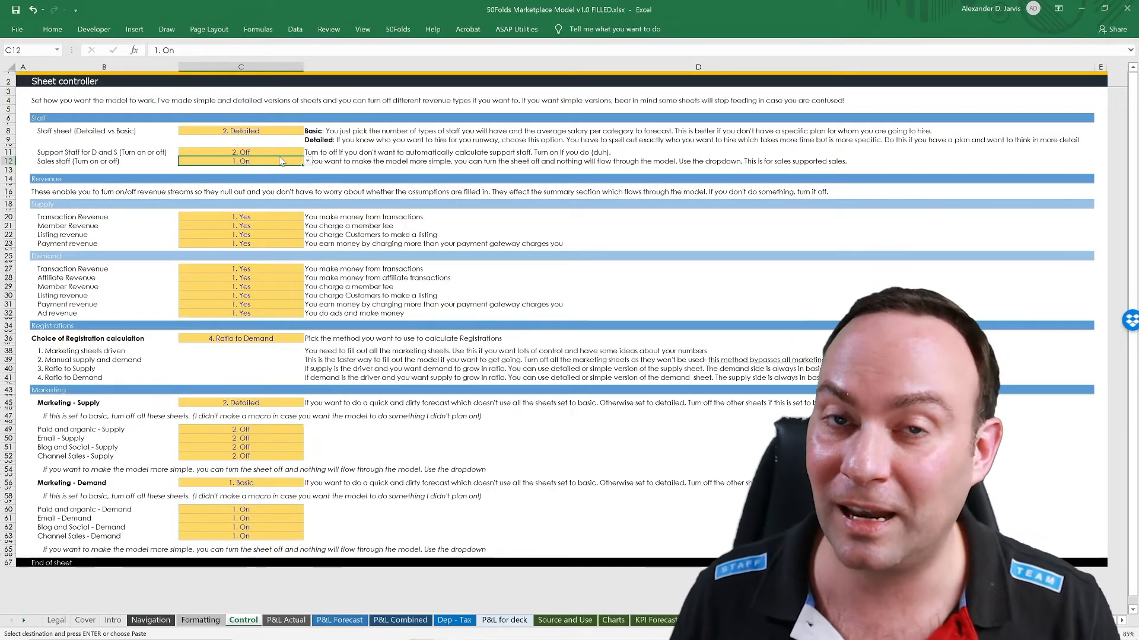
pyautogui.press('Up')
pyautogui.write('1. On')
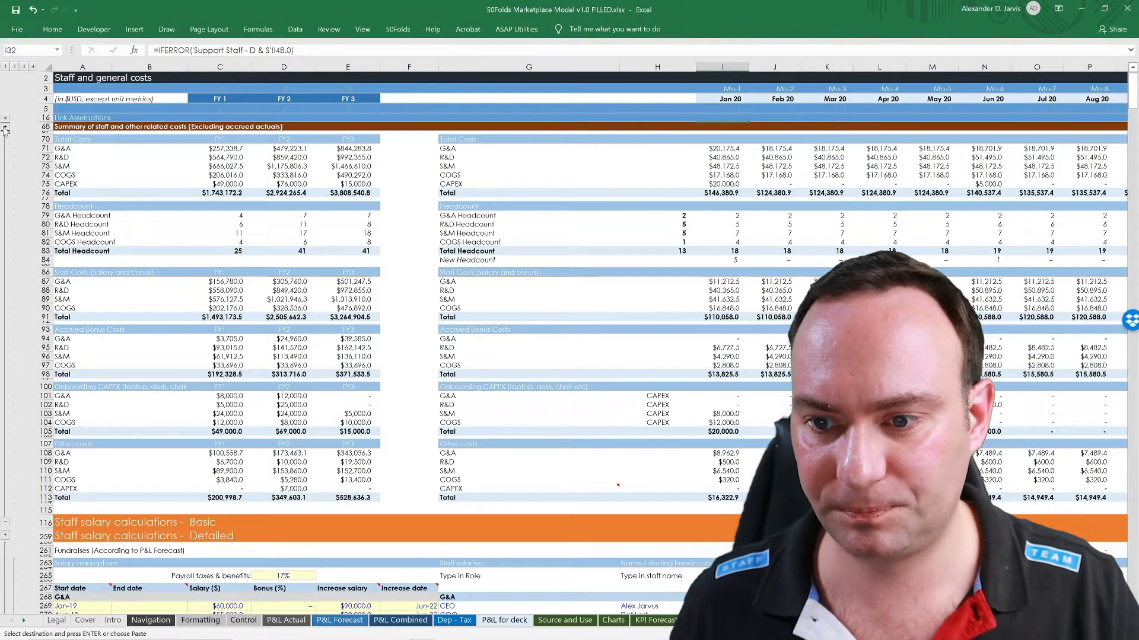
# Trace the staff sheet's customer success link to its source and inspect the Jan 20 COGS Headcount formula on the staff sheet.
pyautogui.hotkey('ctrl', '[')
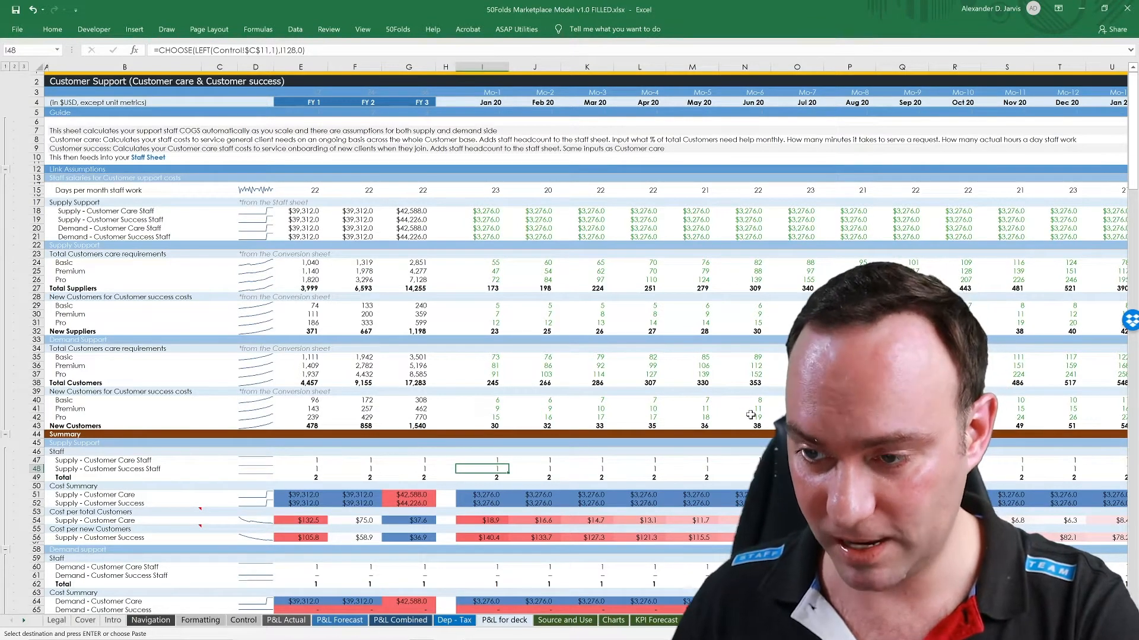
pyautogui.hotkey('ctrl', 'pagedown')
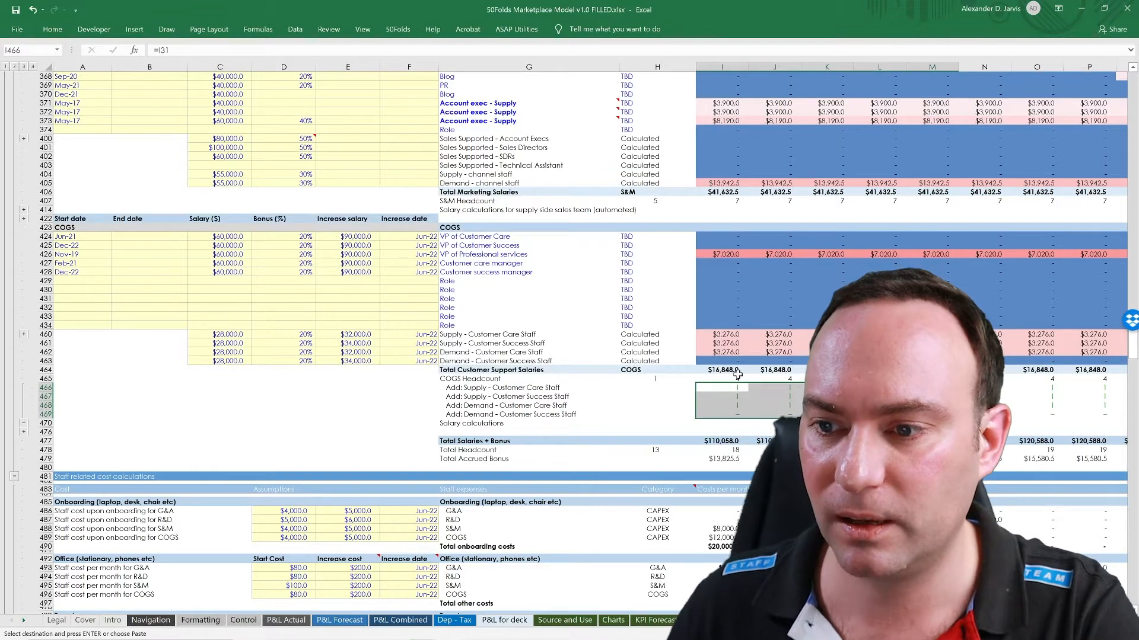
pyautogui.doubleClick(723, 378)
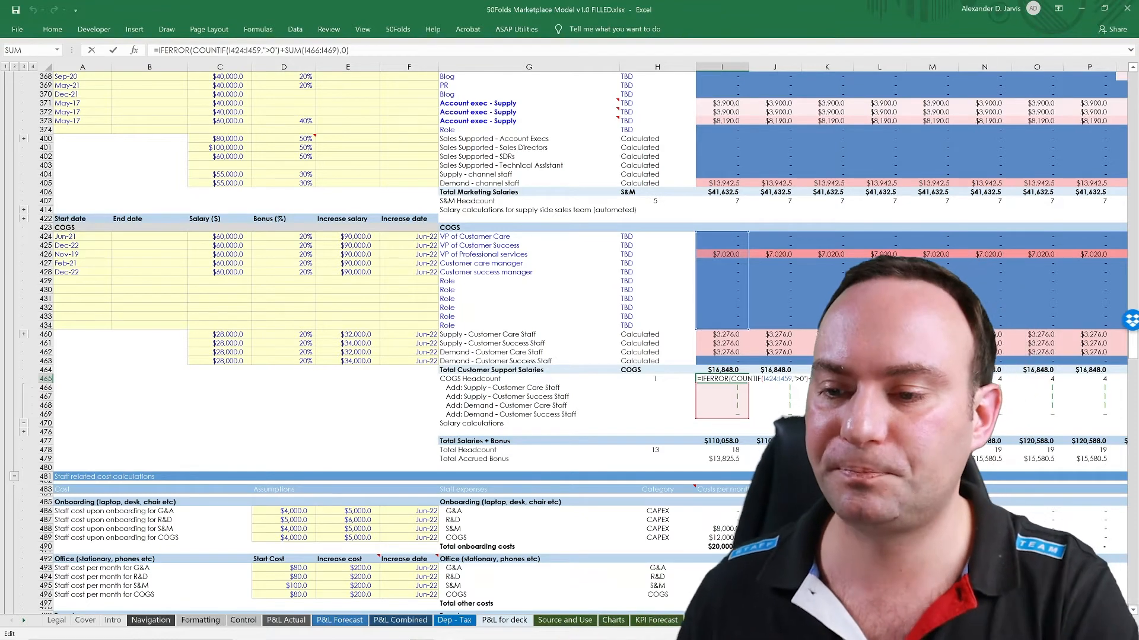
pyautogui.click(879, 317)
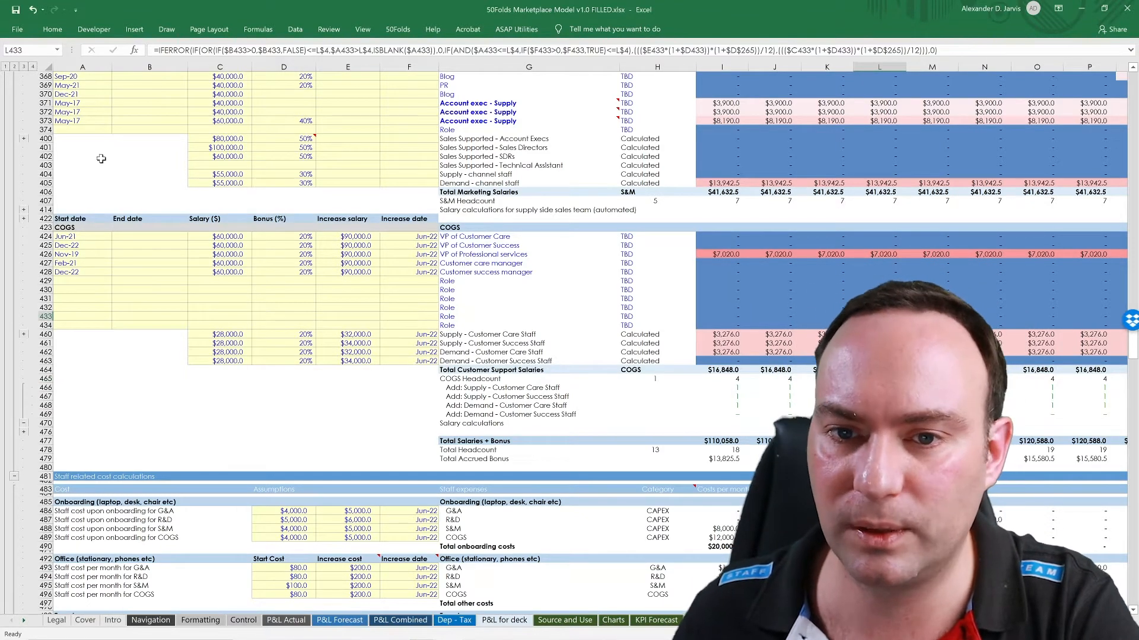
# Collapse the Link Assumptions section on the Customer Support sheet and go to the Supply Support customer care assumptions.
pyautogui.hotkey('ctrl', 'pageup')
pyautogui.click(4, 291)
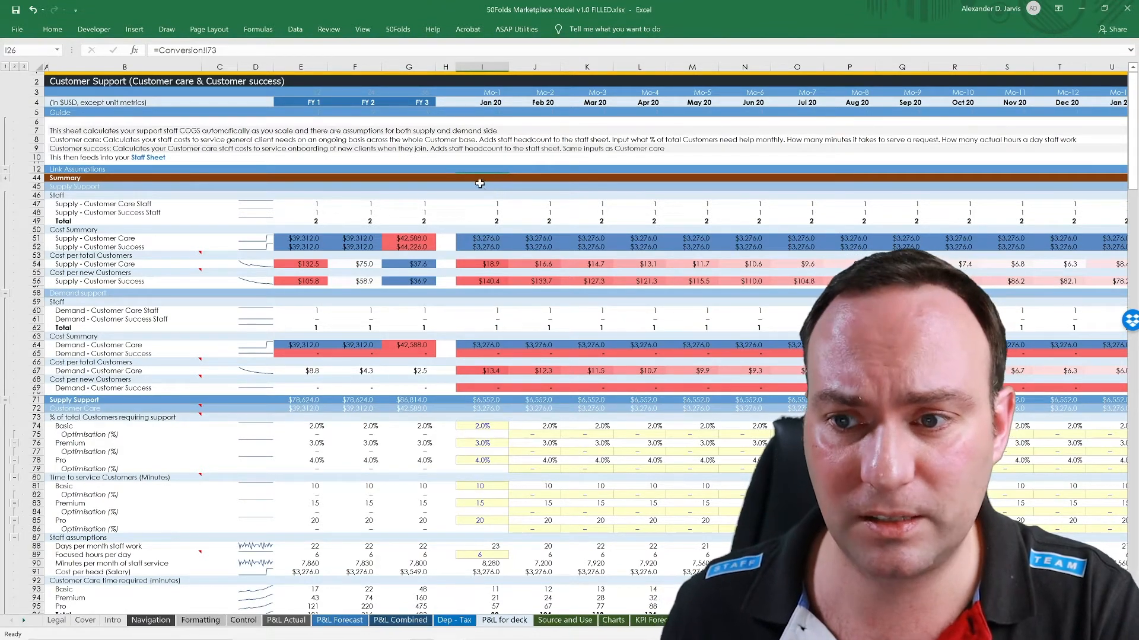
pyautogui.scroll(-10, 496, 181)
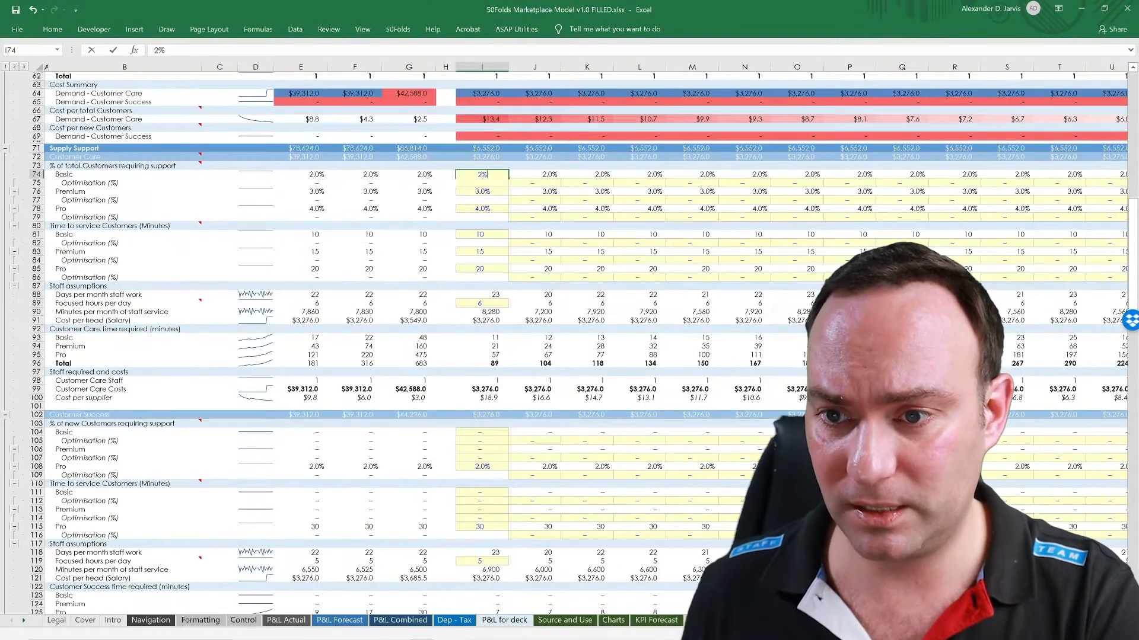
# Try 0% for Basic, 0% for Premium and 20% for Pro as the Jan 20 supply customers requiring support.
pyautogui.click(497, 179)
pyautogui.write('0')
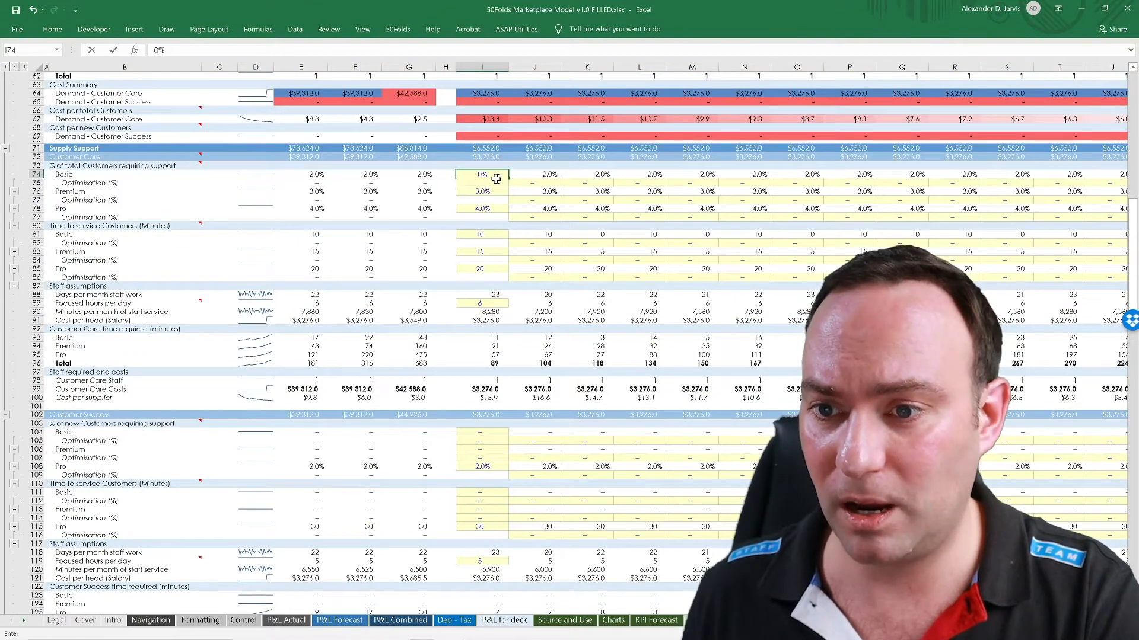
pyautogui.press('Return')
pyautogui.write('0')
pyautogui.press('Return')
pyautogui.write('20')
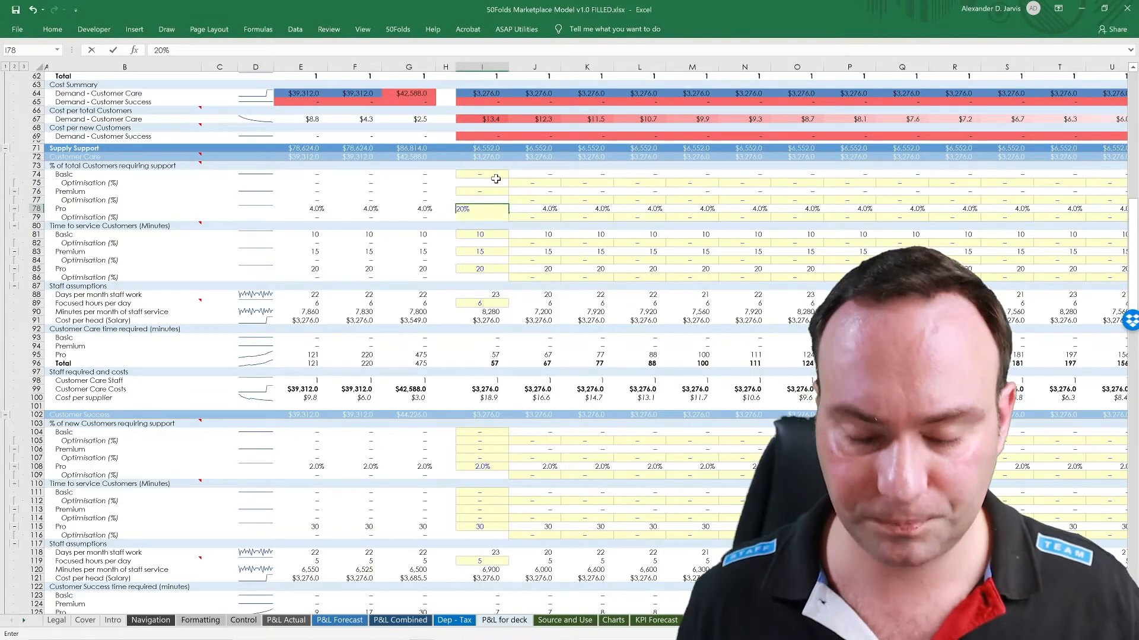
# Undo the trial supply support percentages and try 1% for the Basic tier in Jan 20.
pyautogui.press('Escape')
pyautogui.hotkey('ctrl', 'z')
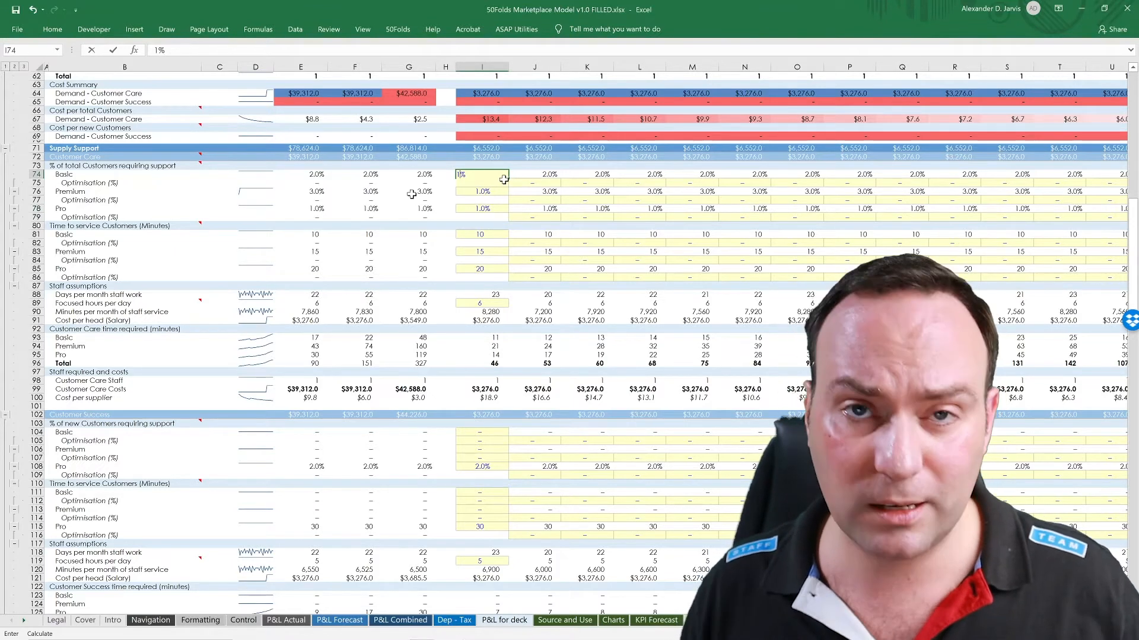
pyautogui.press('Return')
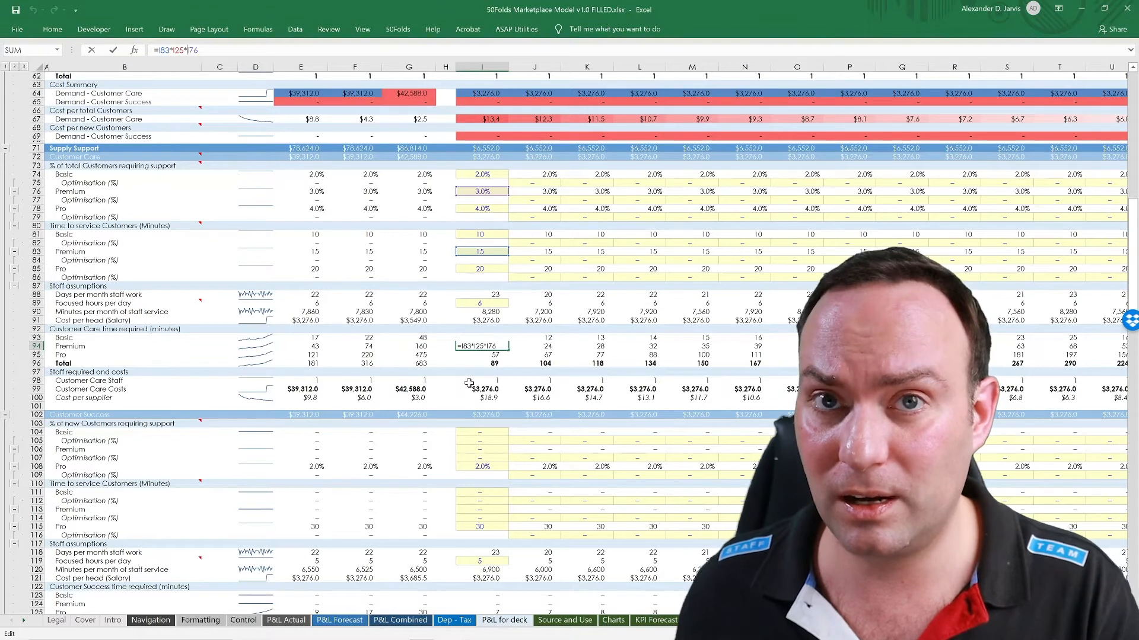
# Inspect the supply side's Premium customer care time formula and the yearly and monthly Customer Care Staff formulas.
pyautogui.press('Return')
pyautogui.moveTo(308, 380); pyautogui.dragTo(410, 381)
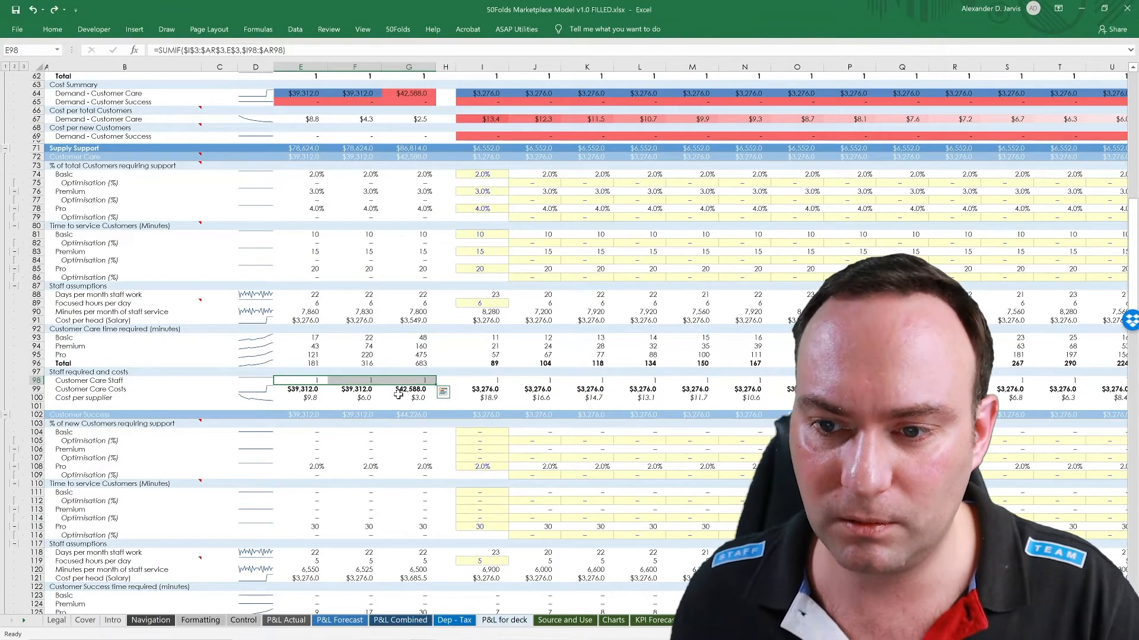
pyautogui.hotkey('ctrl', 'Right')
pyautogui.hotkey('ctrl', 'Right')
pyautogui.press('F2')
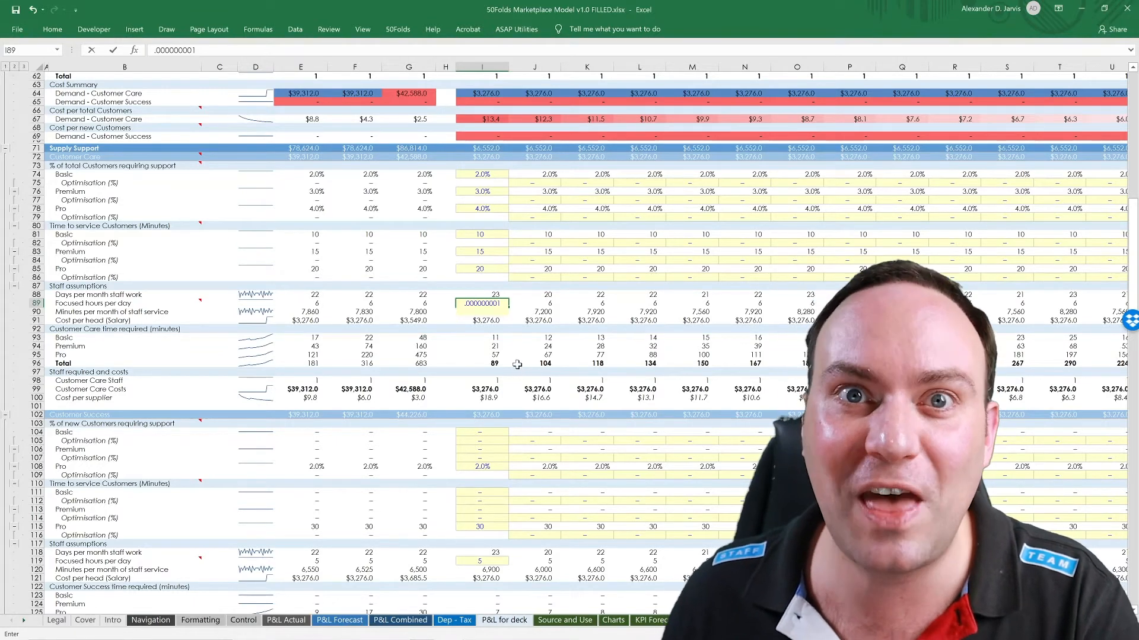
# Try .000000001 as the supply customer care focused hours per day in Jan 20, and undo it.
pyautogui.press('Return')
pyautogui.hotkey('ctrl', 'z')
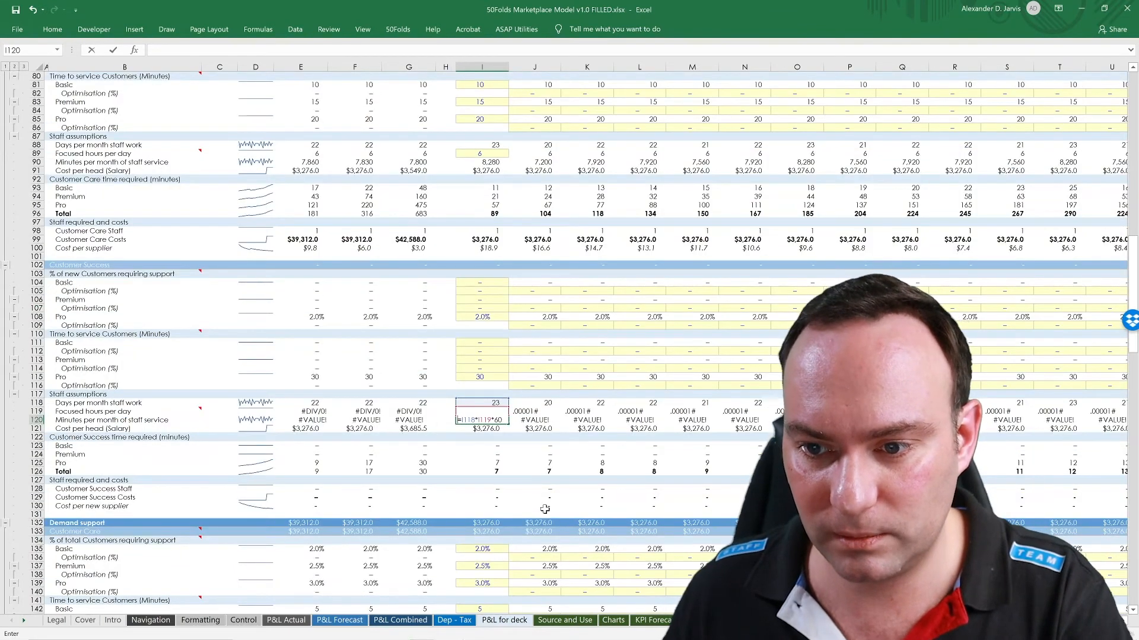
# Clear the supply Customer Success focused hours per day for Jan 20, and undo the trial edits to the staff assumptions.
pyautogui.press('Up')
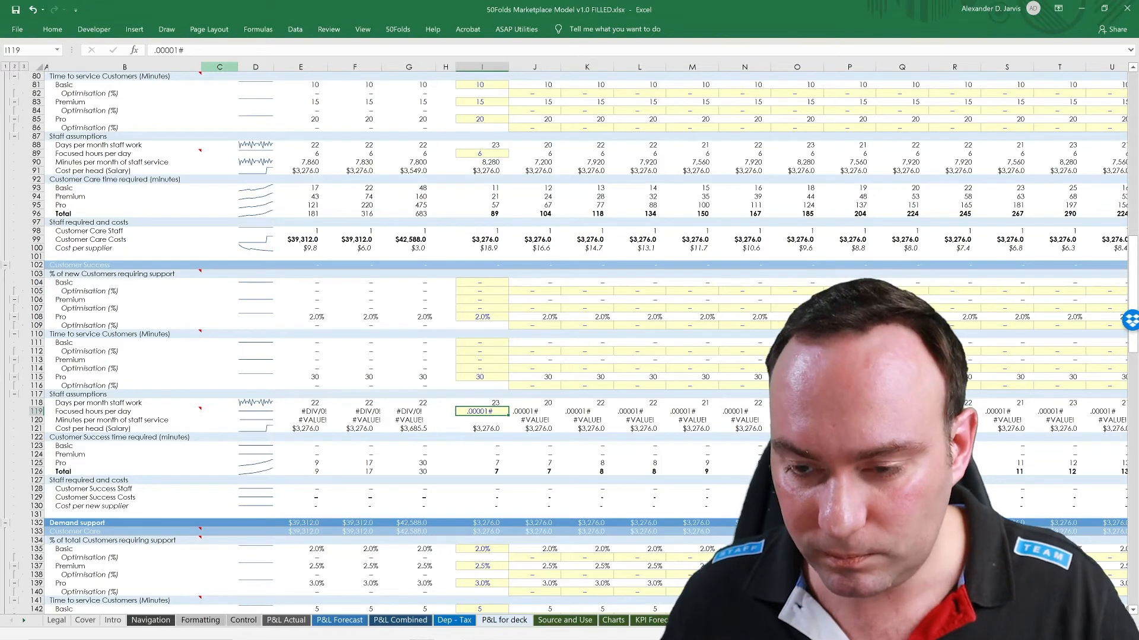
pyautogui.press('Delete')
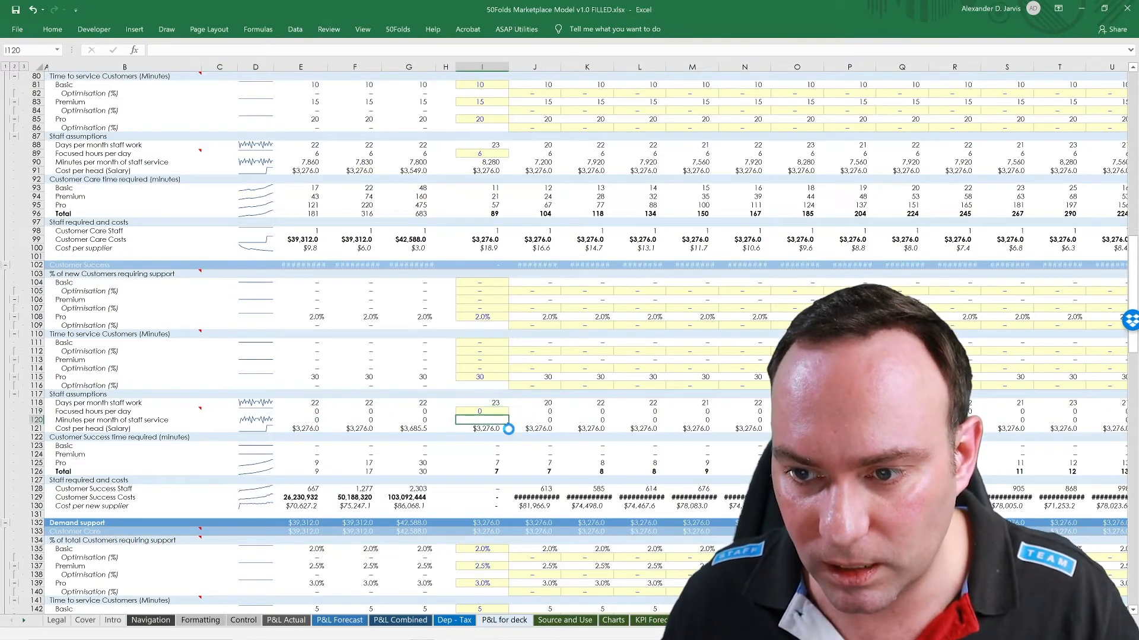
pyautogui.hotkey('ctrl', 'z')
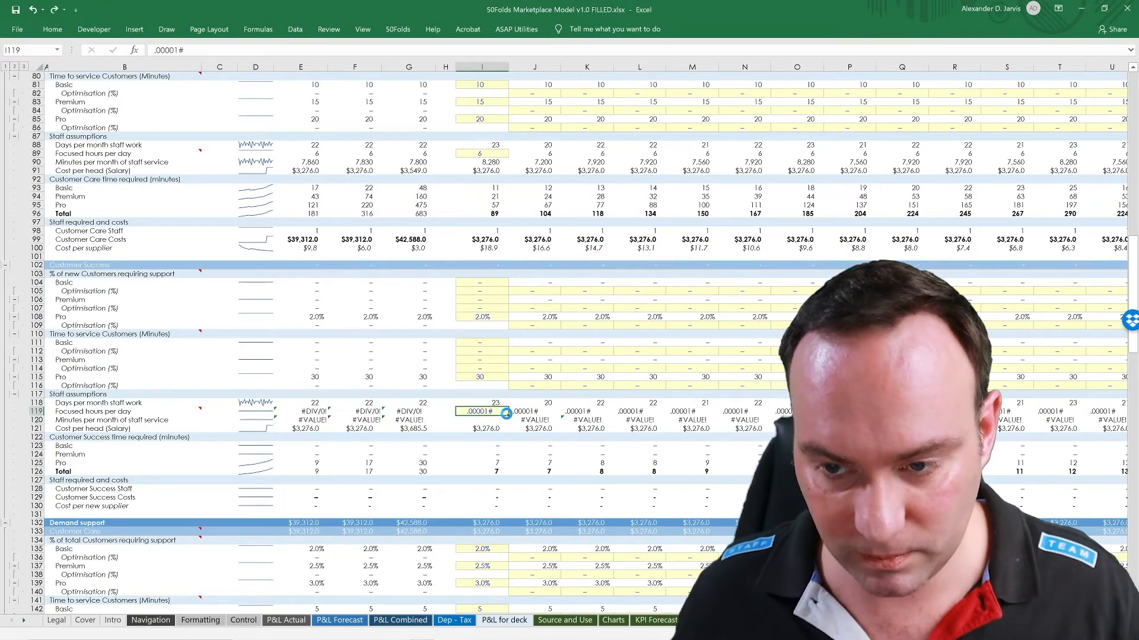
pyautogui.hotkey('ctrl', 'z')
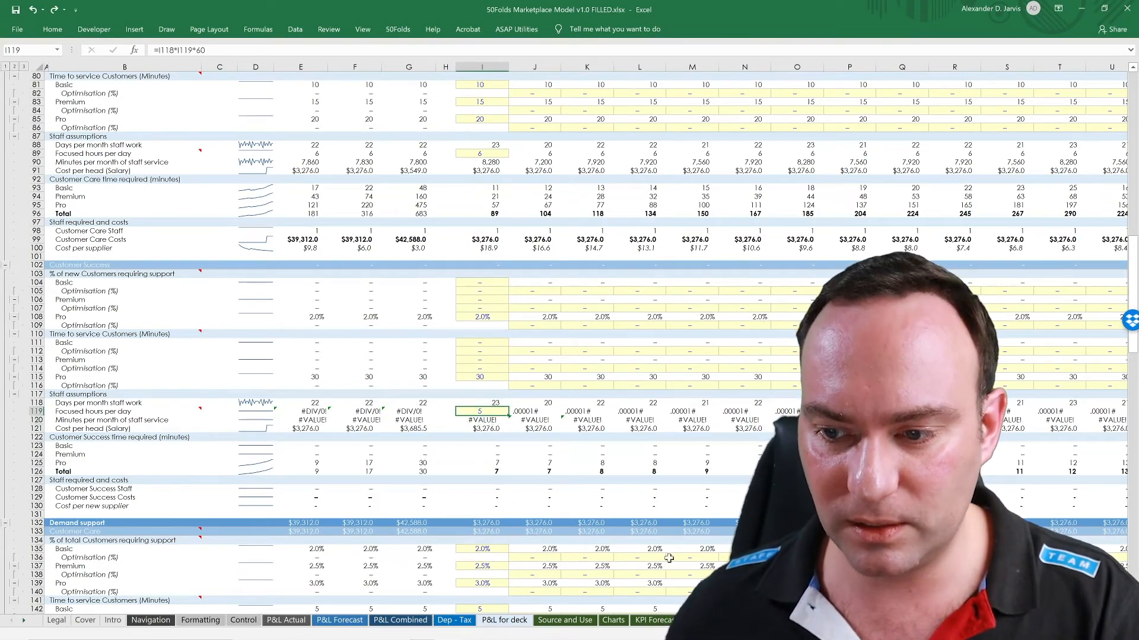
pyautogui.hotkey('ctrl', 'z')
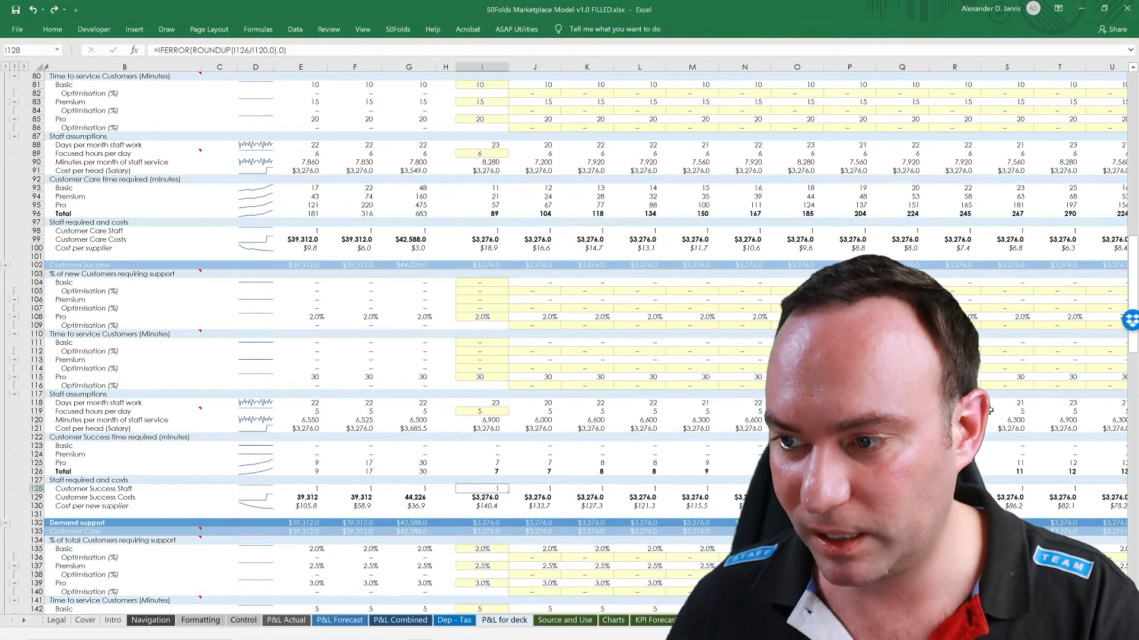
# Check the neighbouring sheet and review the staff and cost charts at the end of the Customer Support sheet.
pyautogui.hotkey('ctrl', 'pagedown')
pyautogui.hotkey('ctrl', 'pageup')
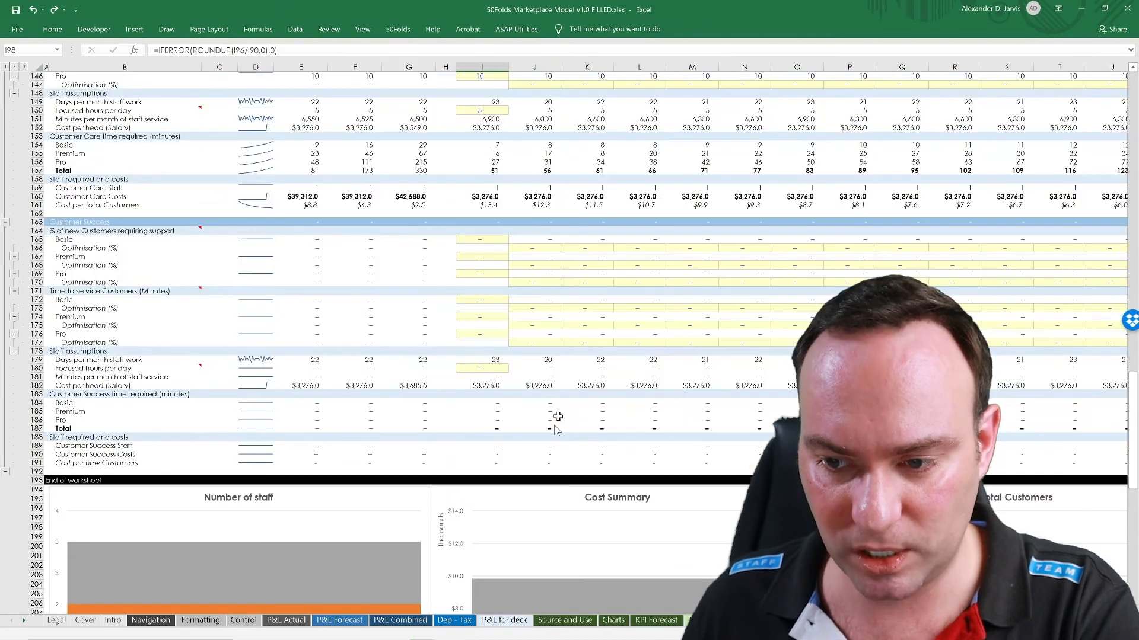
pyautogui.scroll(-12, 559, 418)
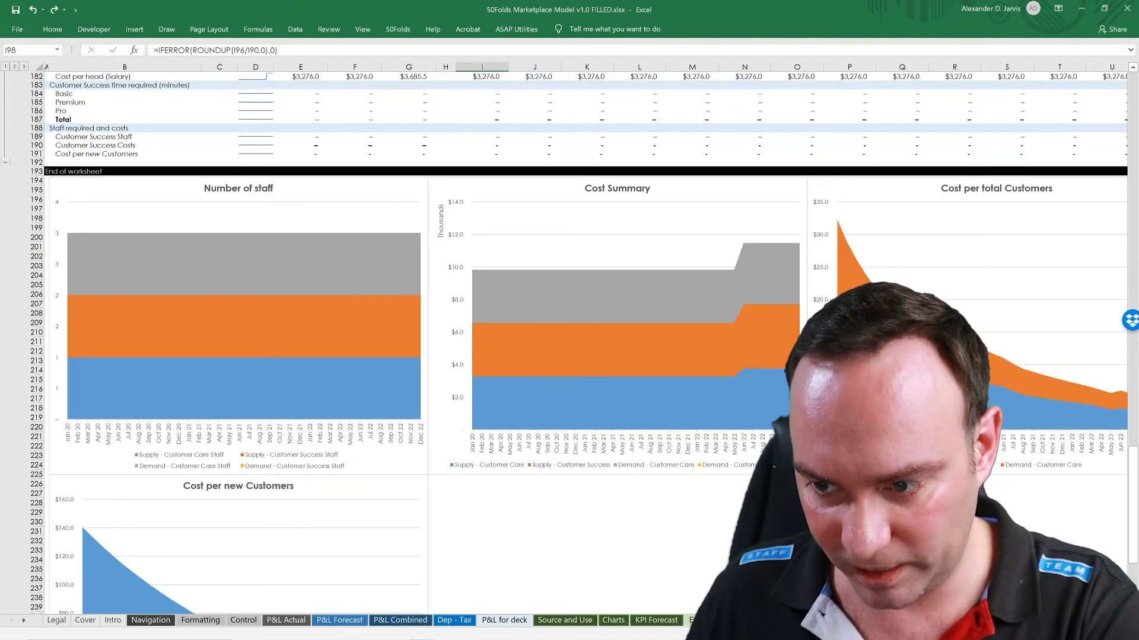